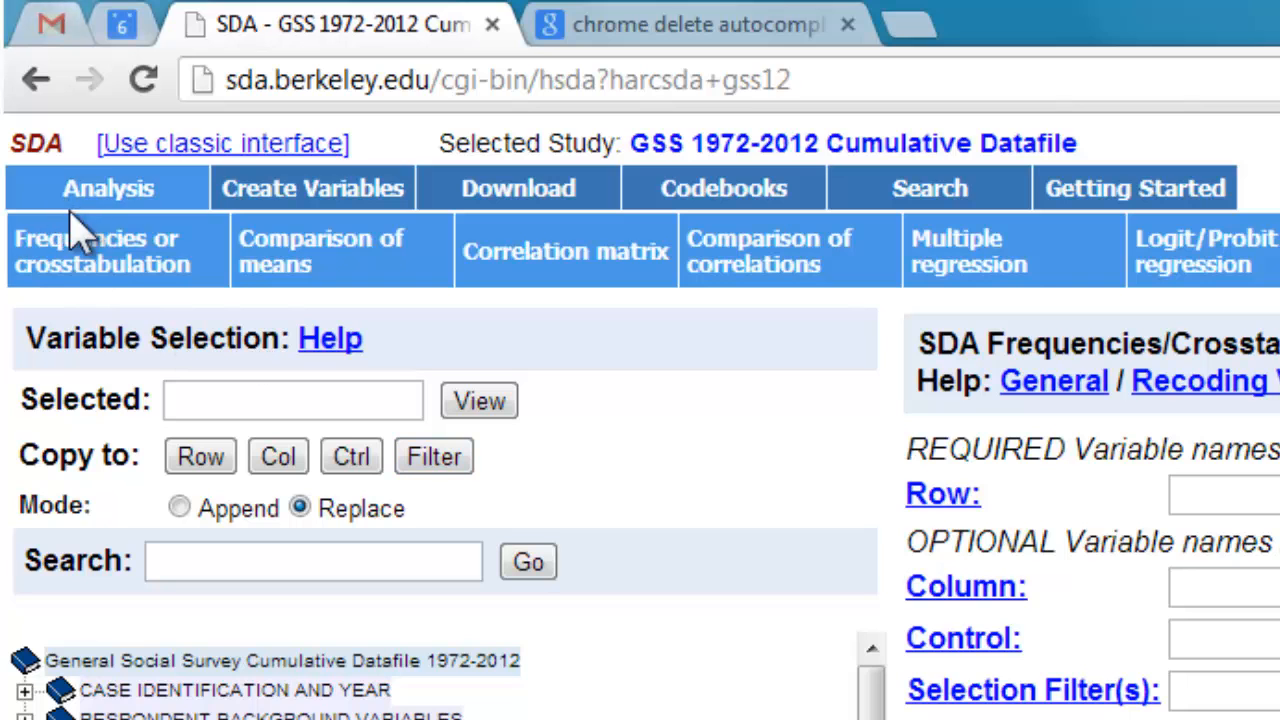
- Open Comparison of means and set the dependent variable to hrs1 and the row variable to sex
{"action": "left_click", "coordinate": [370, 272]}
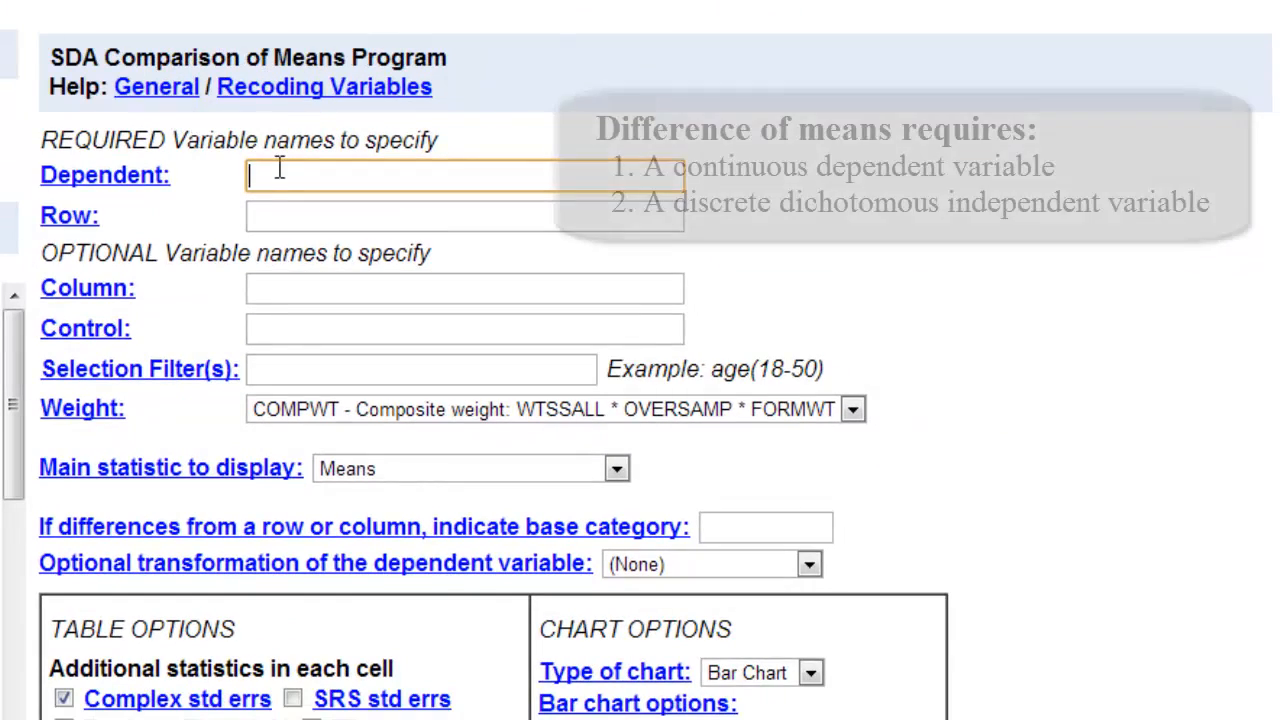
{"action": "type", "text": "hrs1"}
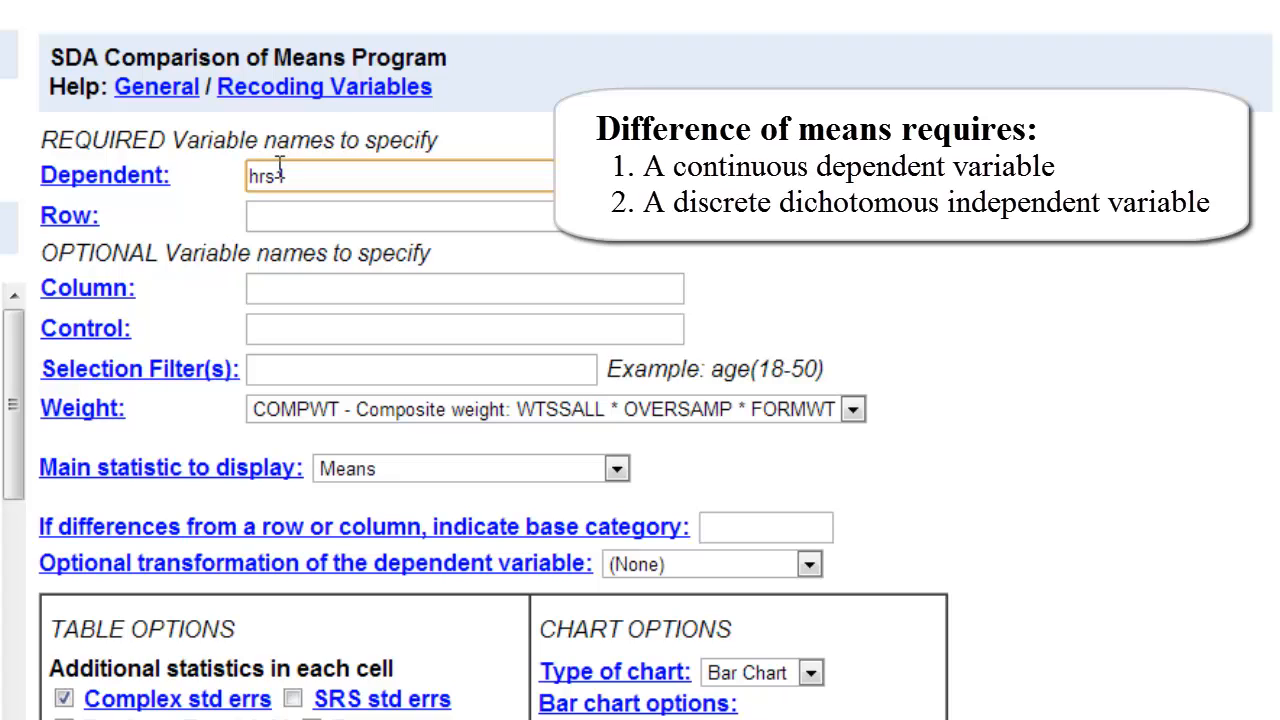
{"action": "left_click", "coordinate": [298, 211]}
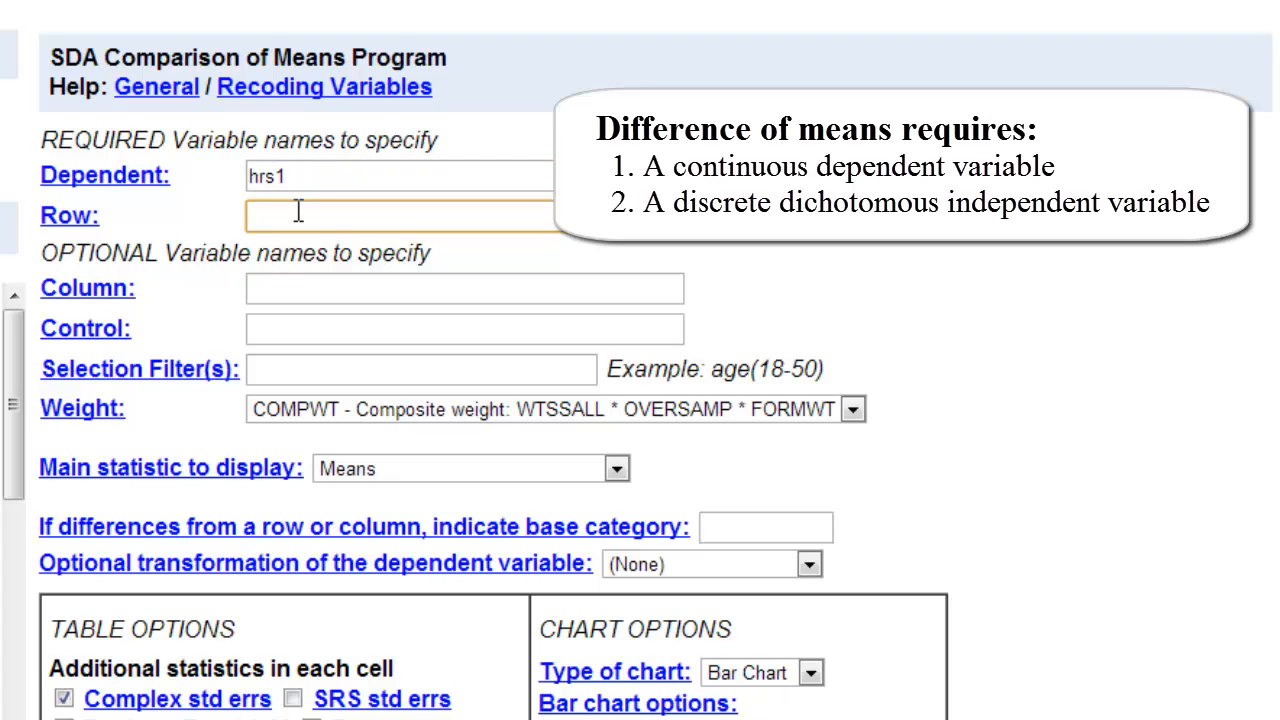
{"action": "type", "text": "sex"}
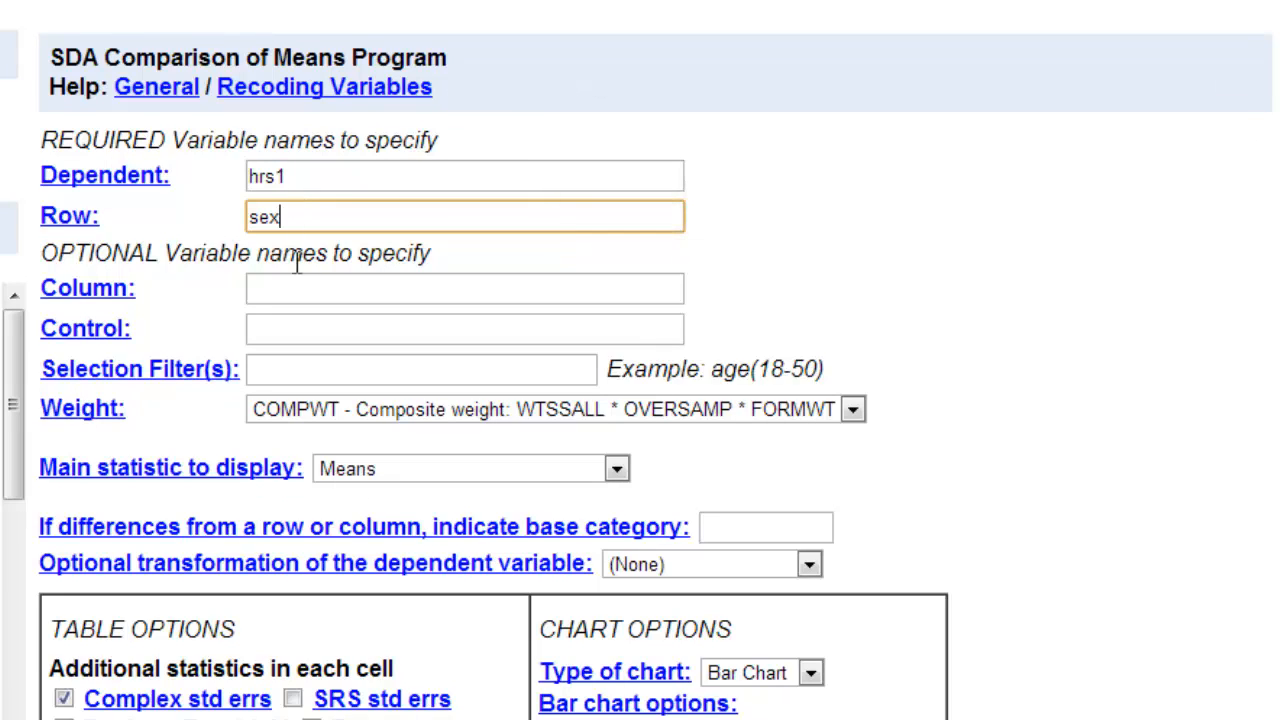
- Set the selection filter to marital(5) year(2012) and the weight to No Weight
{"action": "left_click", "coordinate": [310, 362]}
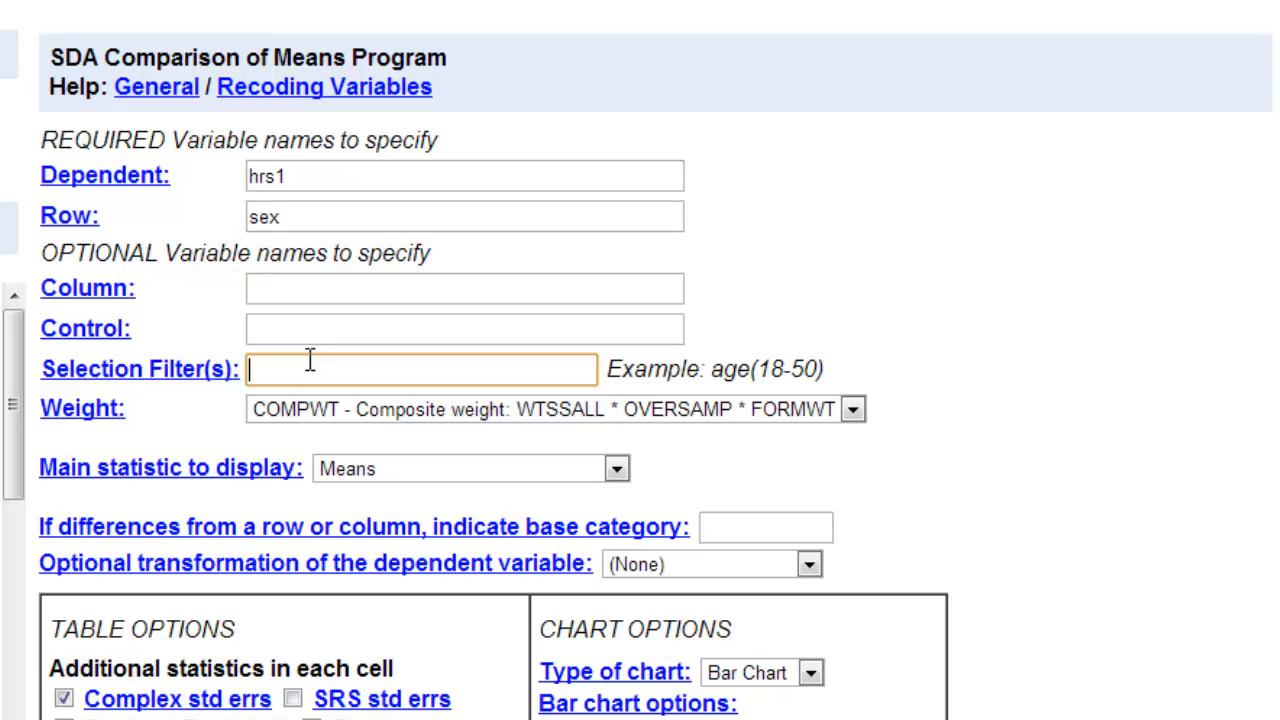
{"action": "type", "text": "marital(5) year(2012)"}
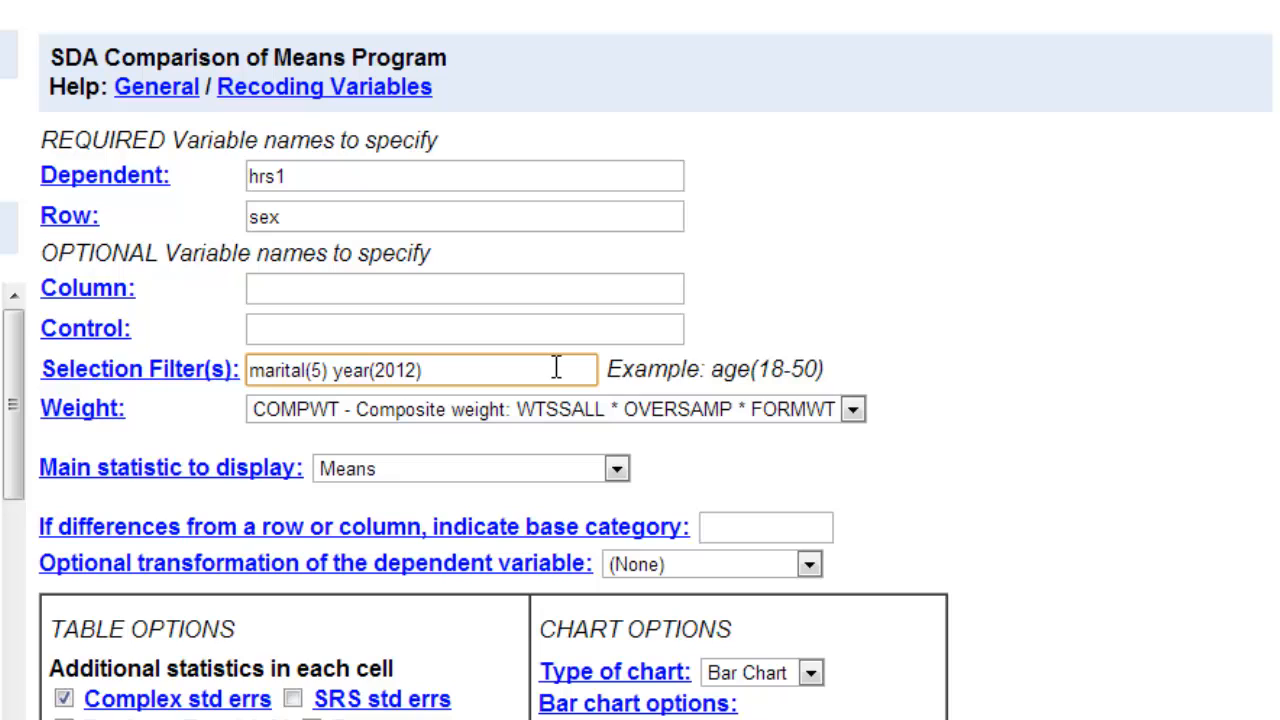
{"action": "left_click", "coordinate": [846, 410]}
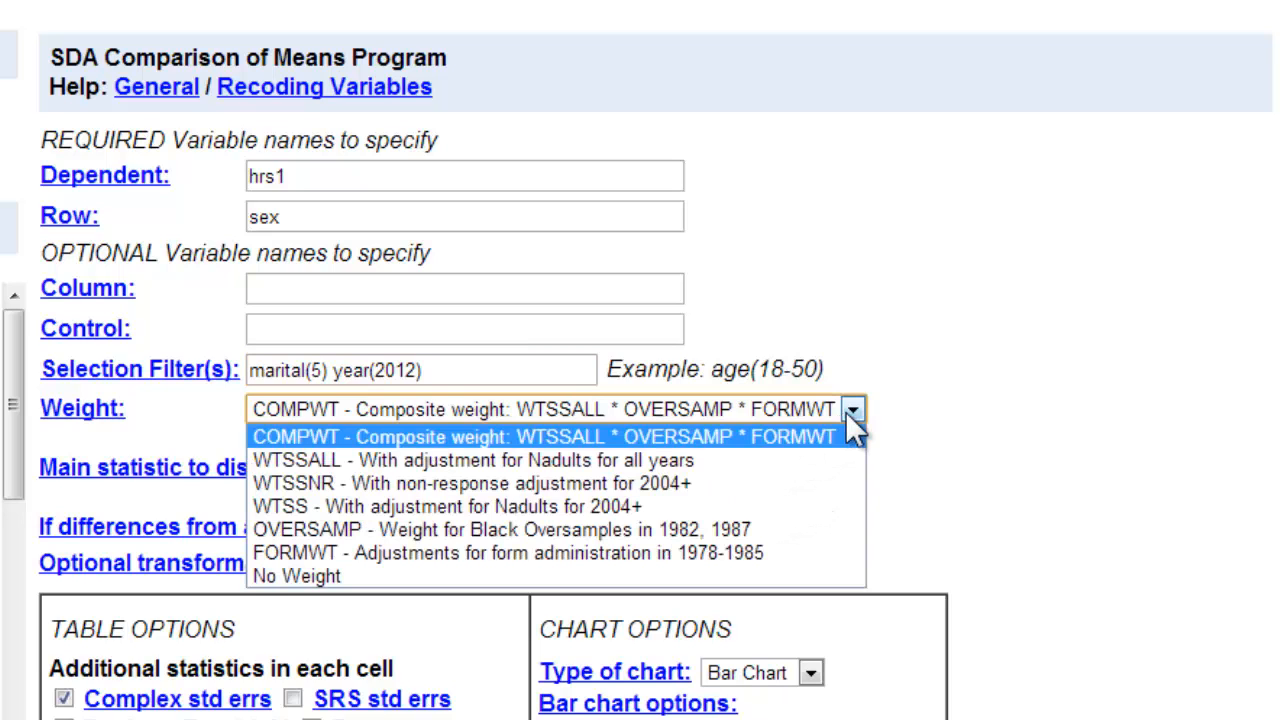
{"action": "left_click", "coordinate": [290, 578]}
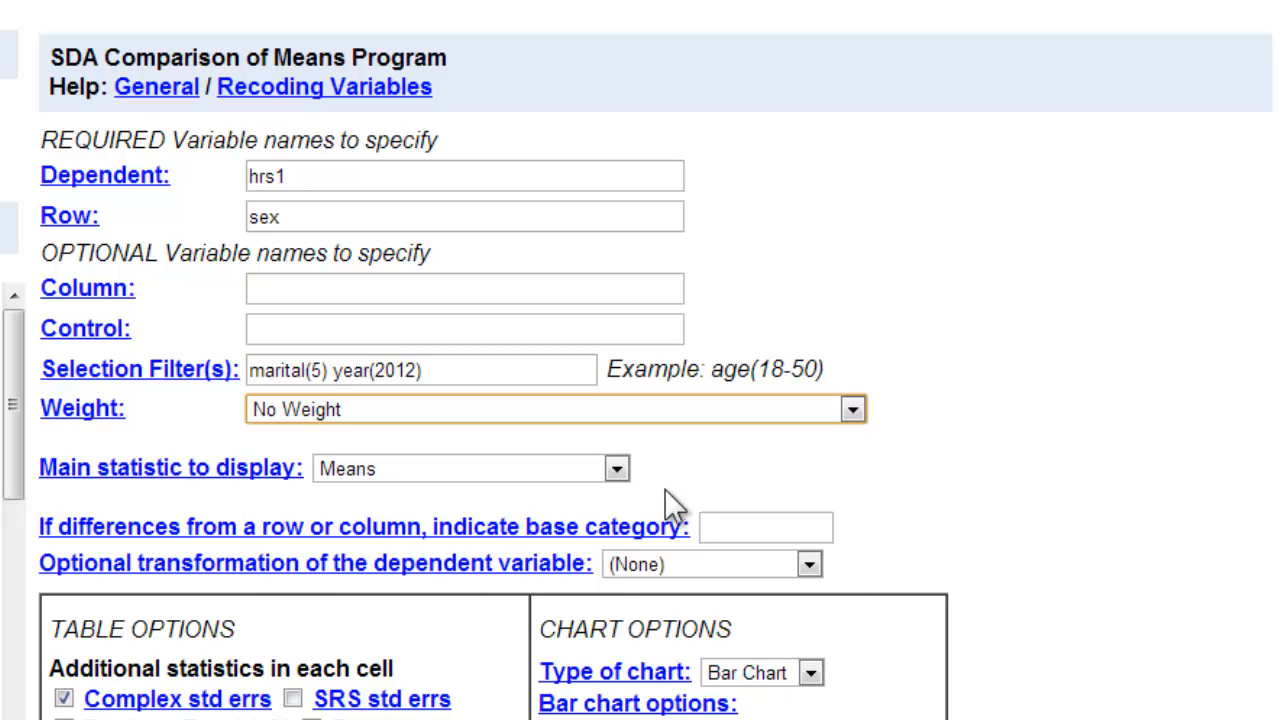
- Replace complex standard errors with standard deviations in the table options and set the chart type to No Chart
{"action": "scroll", "coordinate": [1085, 494], "scroll_direction": "down", "scroll_amount": 3}
{"action": "scroll", "coordinate": [1079, 474], "scroll_direction": "down", "scroll_amount": 3}
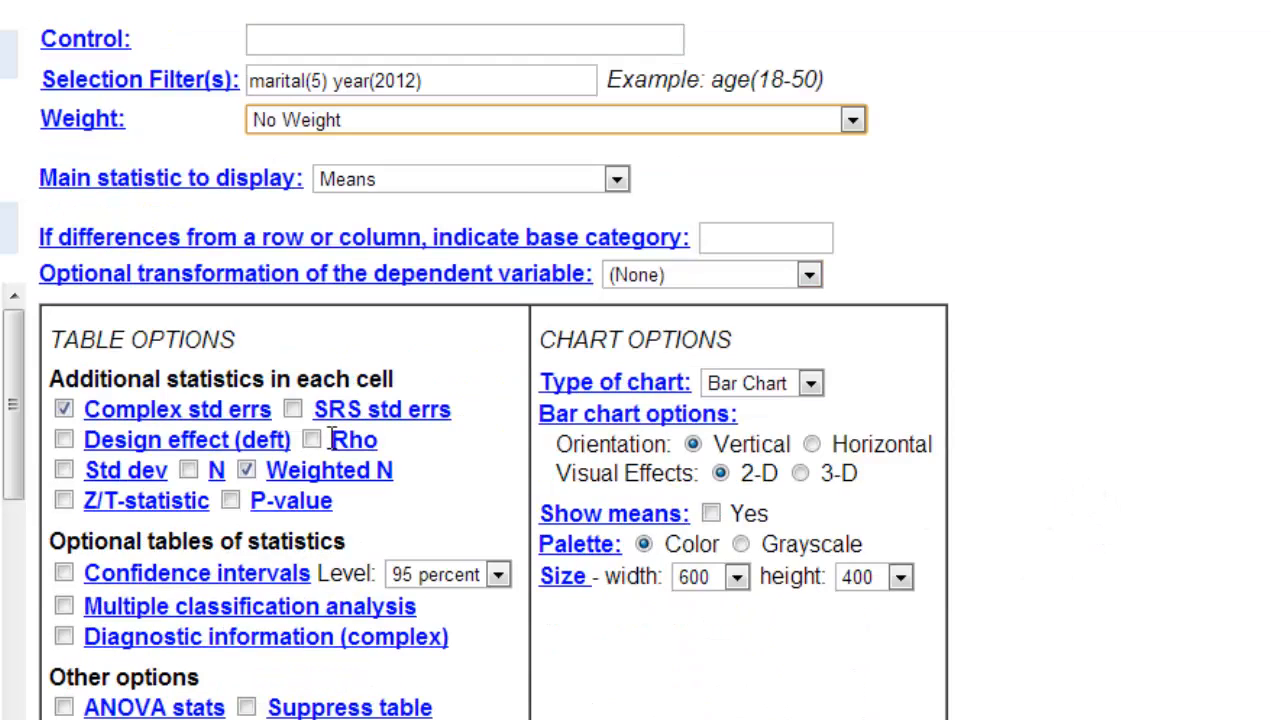
{"action": "left_click", "coordinate": [62, 410]}
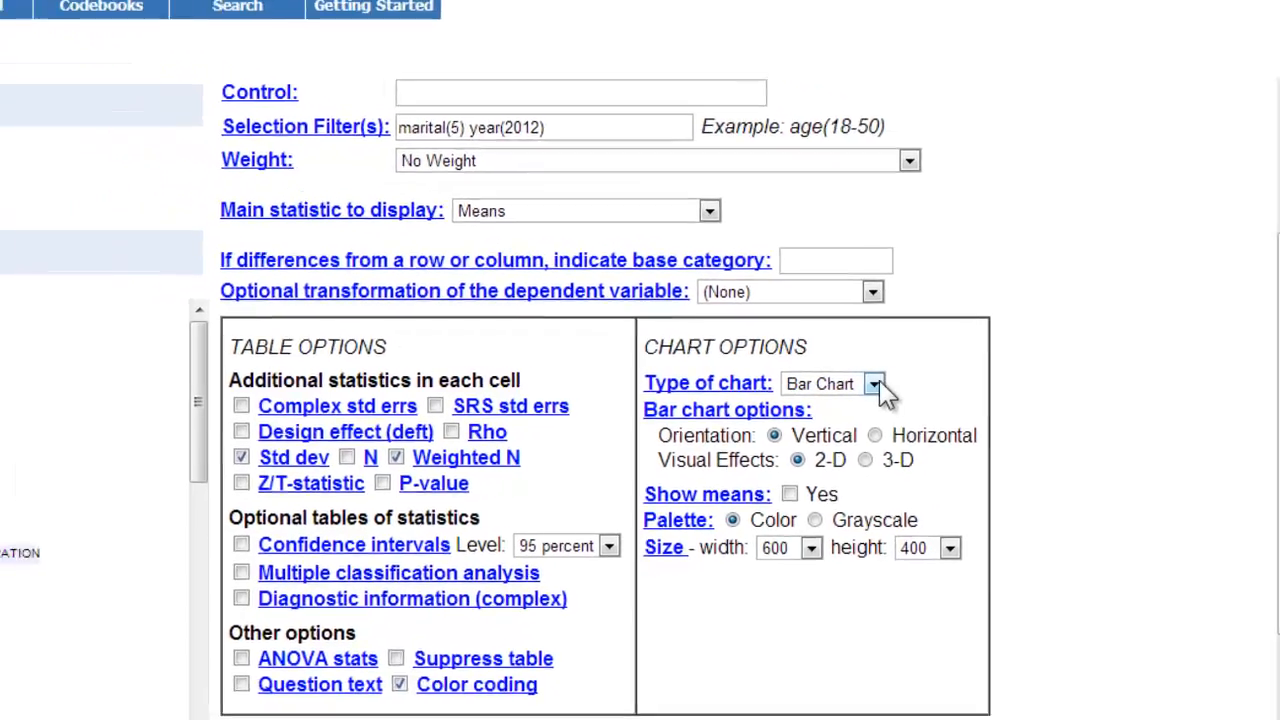
{"action": "left_click", "coordinate": [811, 383]}
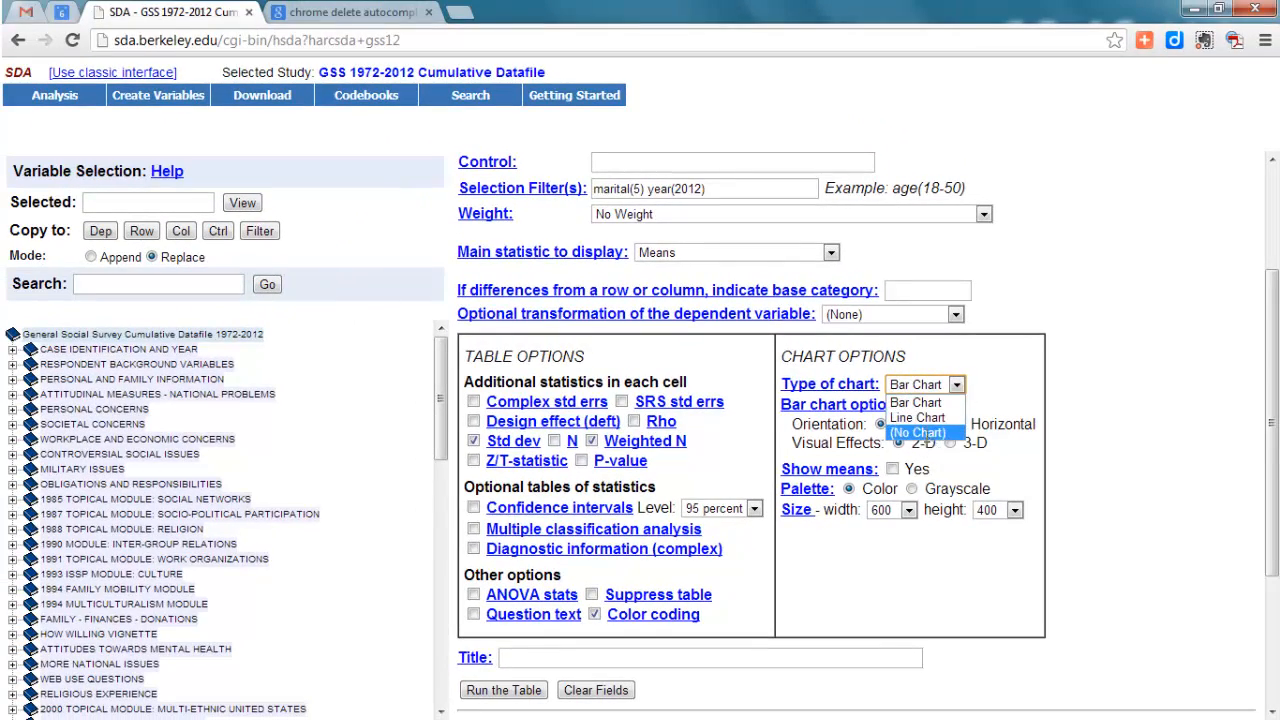
{"action": "left_click", "coordinate": [925, 433]}
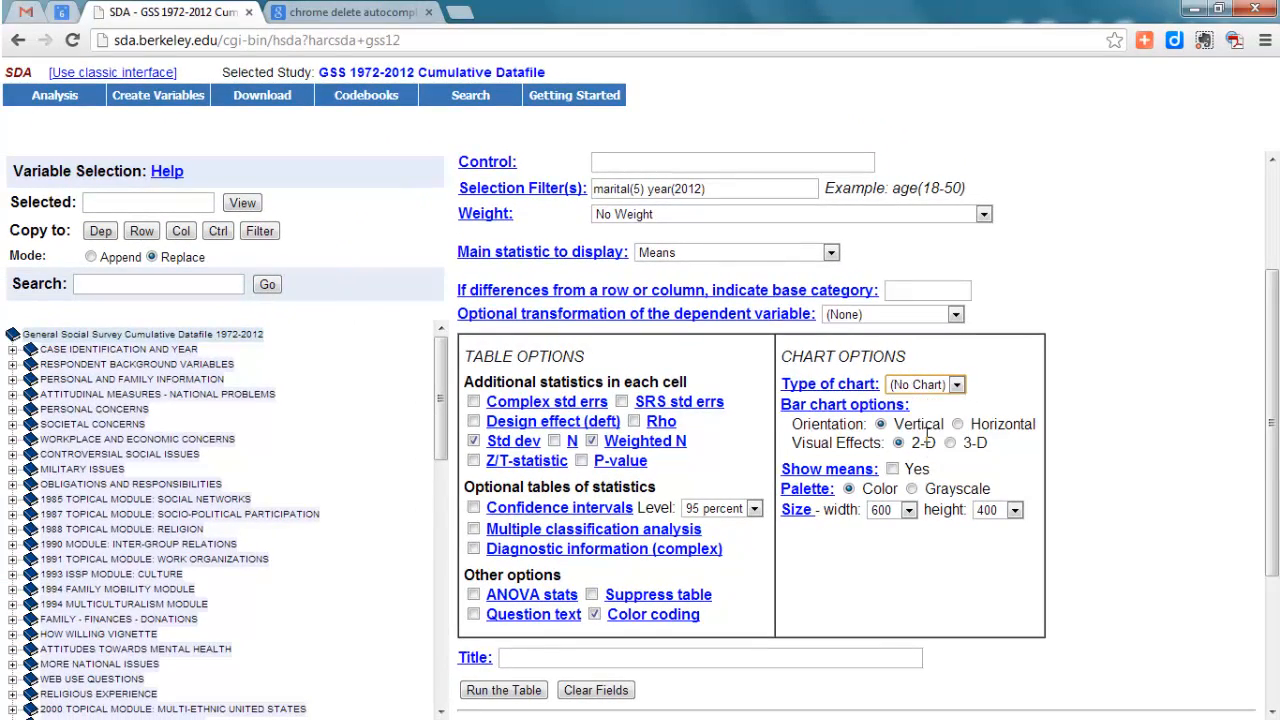
- Run the means table, review the results, and close the results tab
{"action": "left_click", "coordinate": [512, 692]}
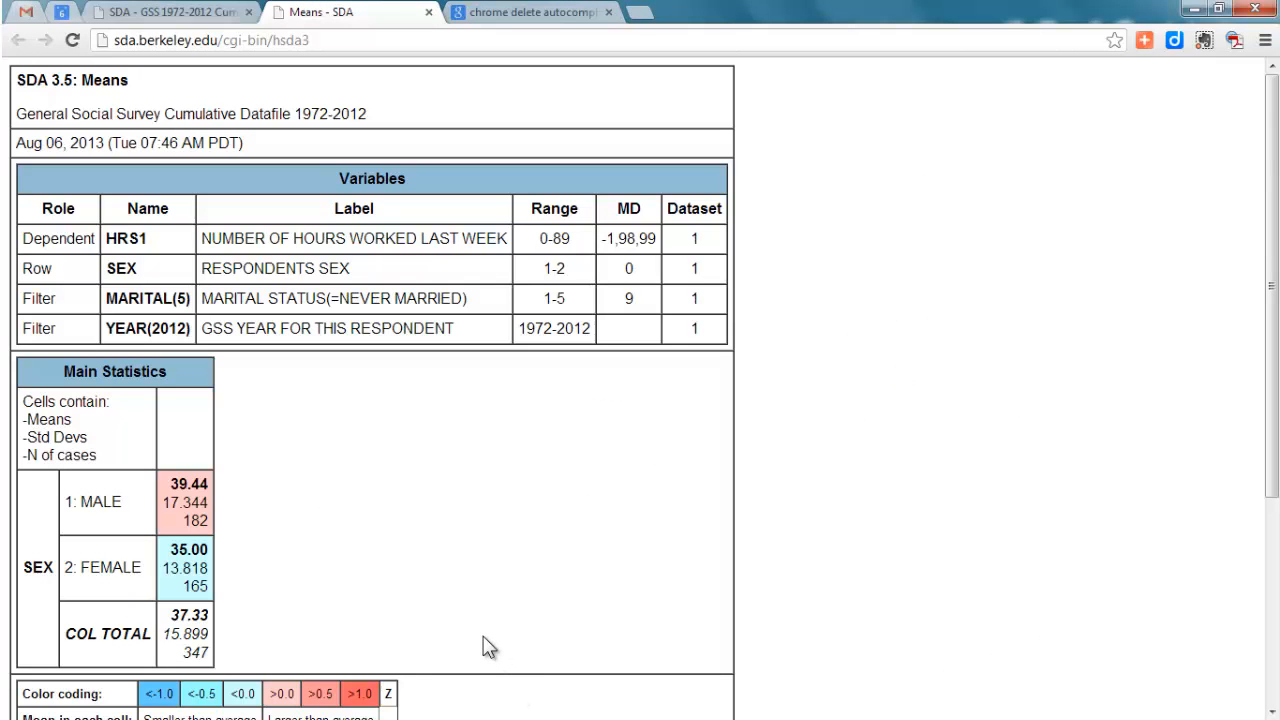
{"action": "scroll", "coordinate": [483, 645], "scroll_direction": "down", "scroll_amount": 1}
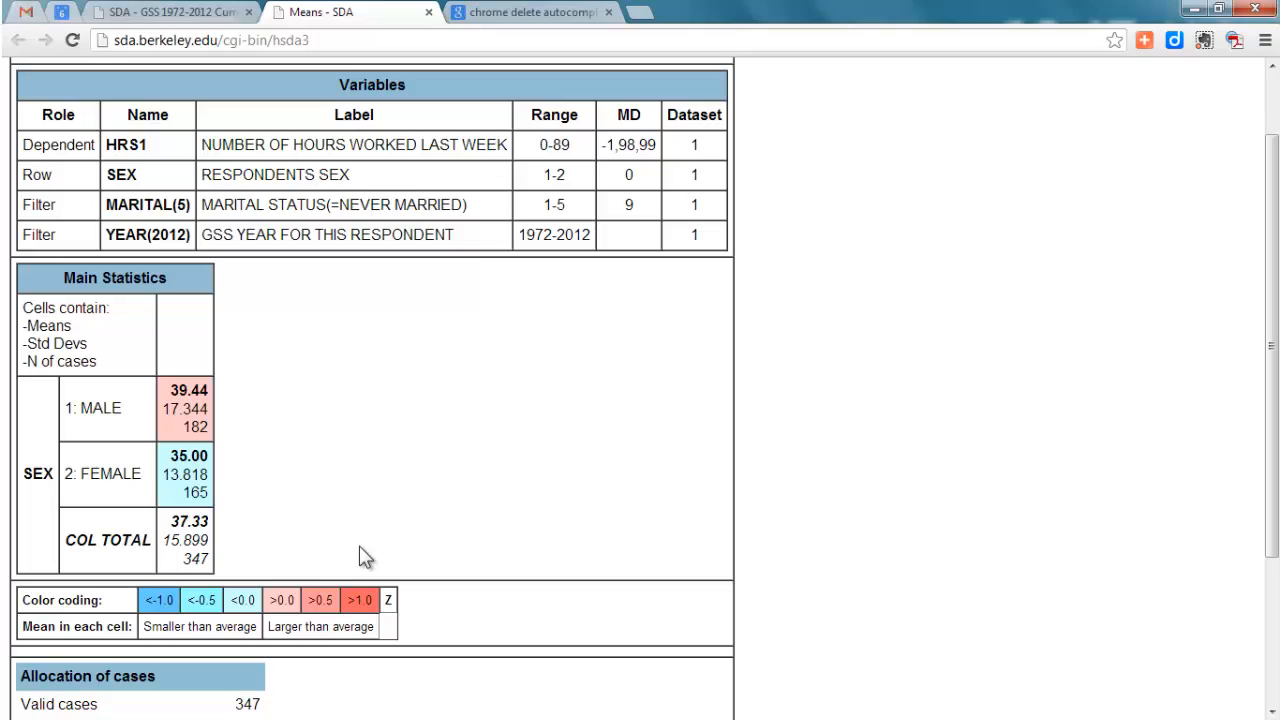
{"action": "left_click", "coordinate": [427, 13]}
{"action": "left_click", "coordinate": [427, 13]}
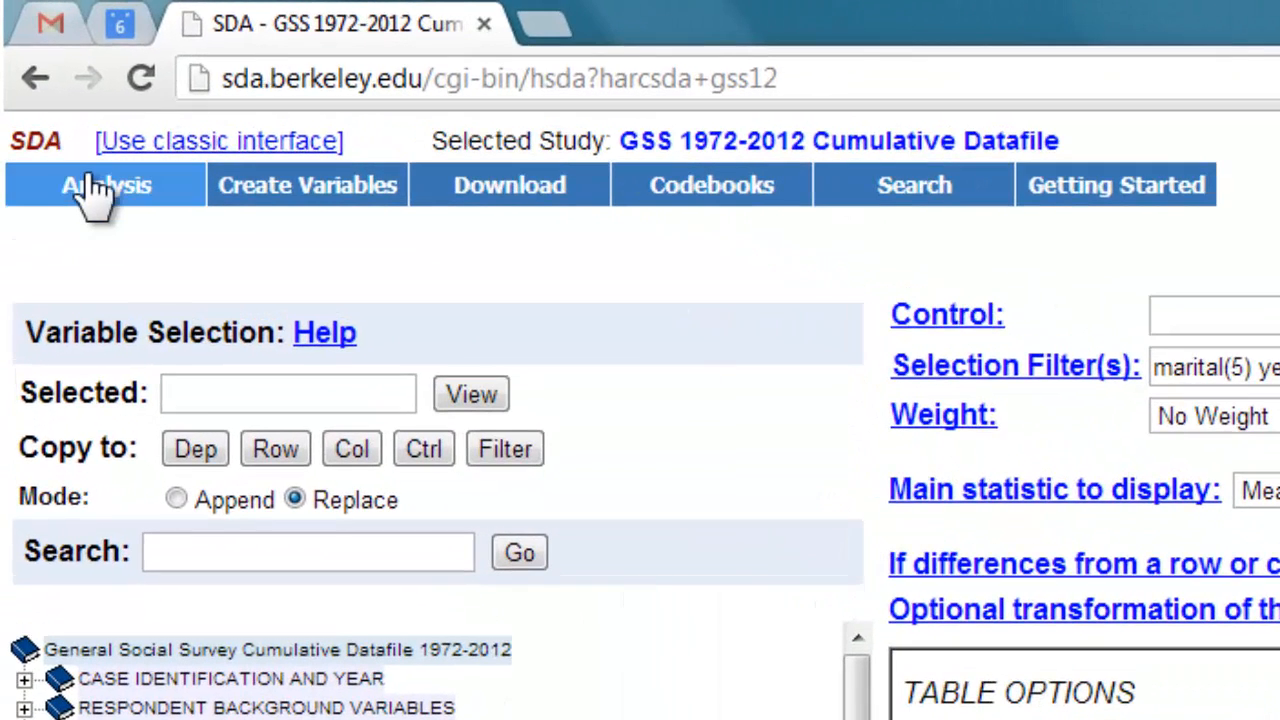
- Open the Multiple regression program and set the dependent variable to hrs1
{"action": "mouse_move", "coordinate": [95, 195]}
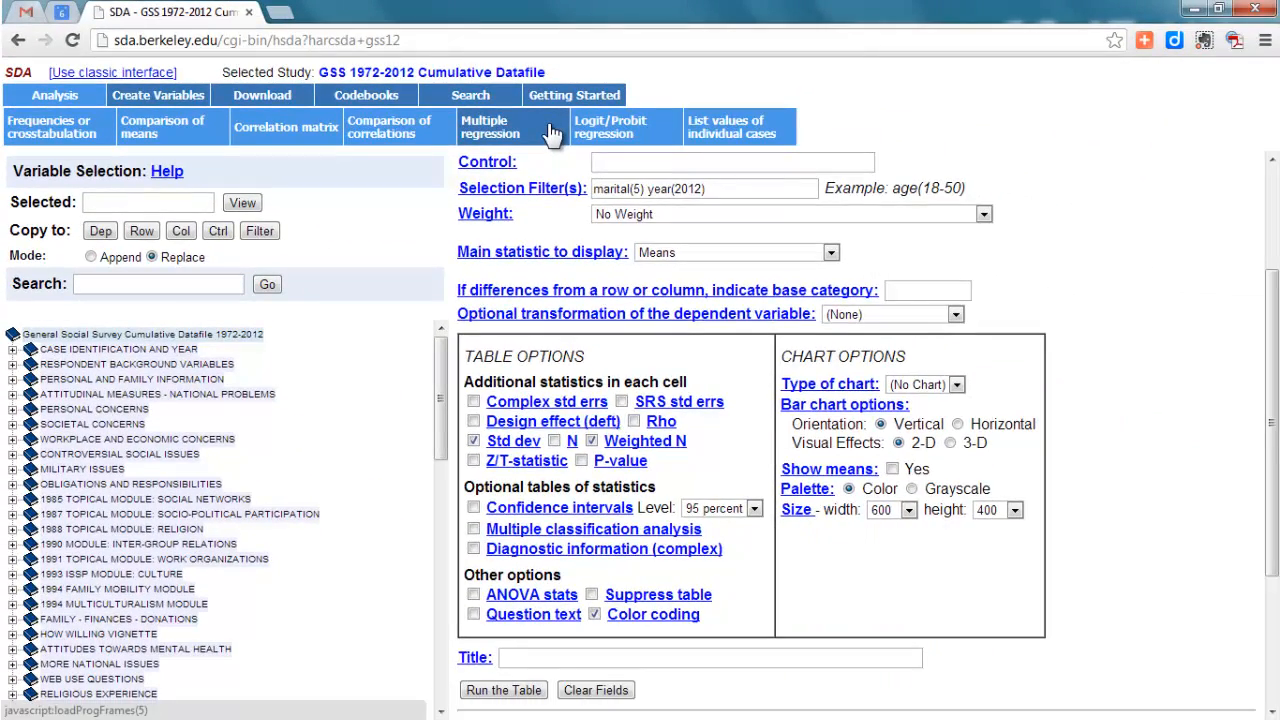
{"action": "left_click", "coordinate": [551, 133]}
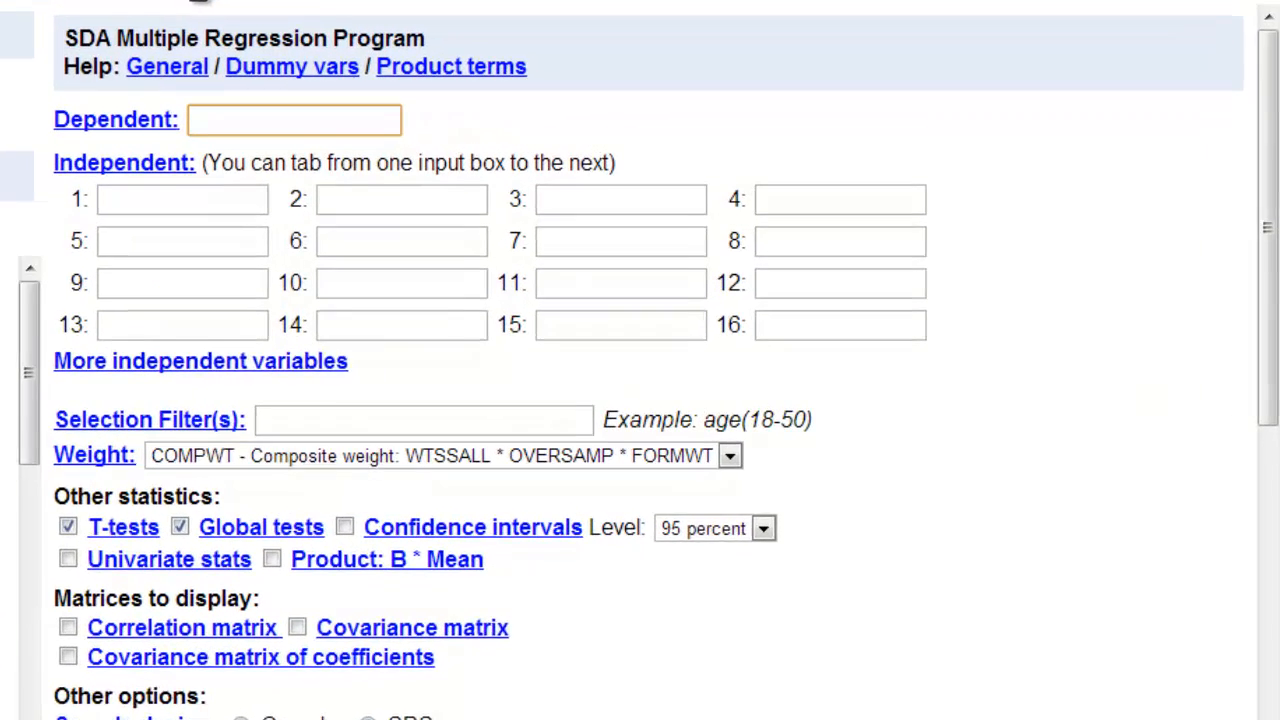
{"action": "type", "text": "hr"}
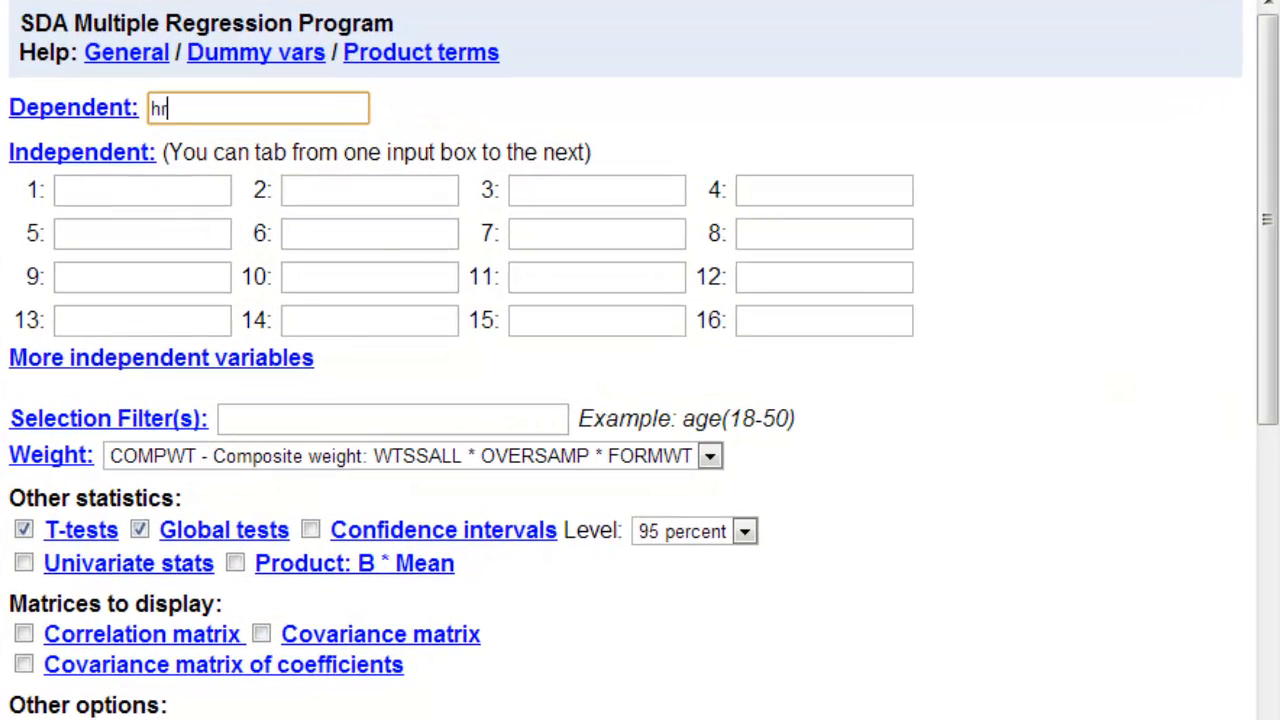
{"action": "type", "text": "s1"}
- Enter the first independent variable as the recode sex(r:0=1 "male"; 1=2 "female")
{"action": "left_click", "coordinate": [73, 189]}
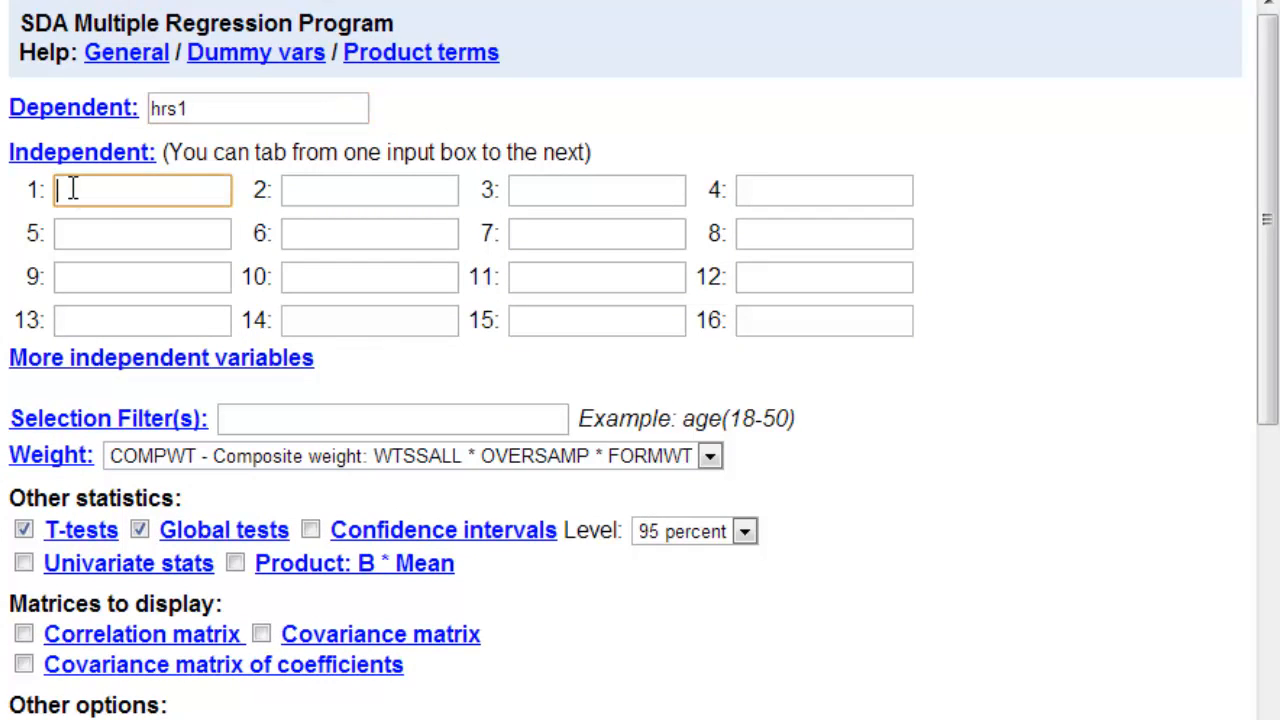
{"action": "type", "text": "sex"}
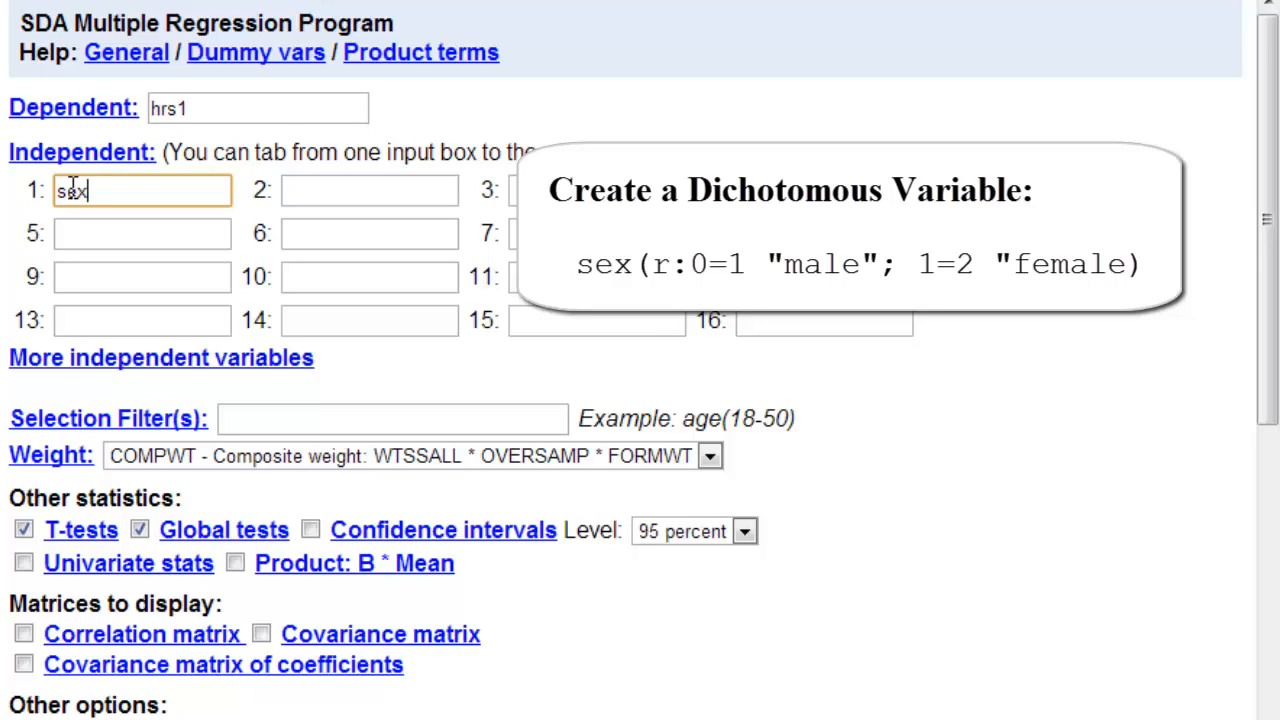
{"action": "type", "text": "(r:0=1 \"mae"}
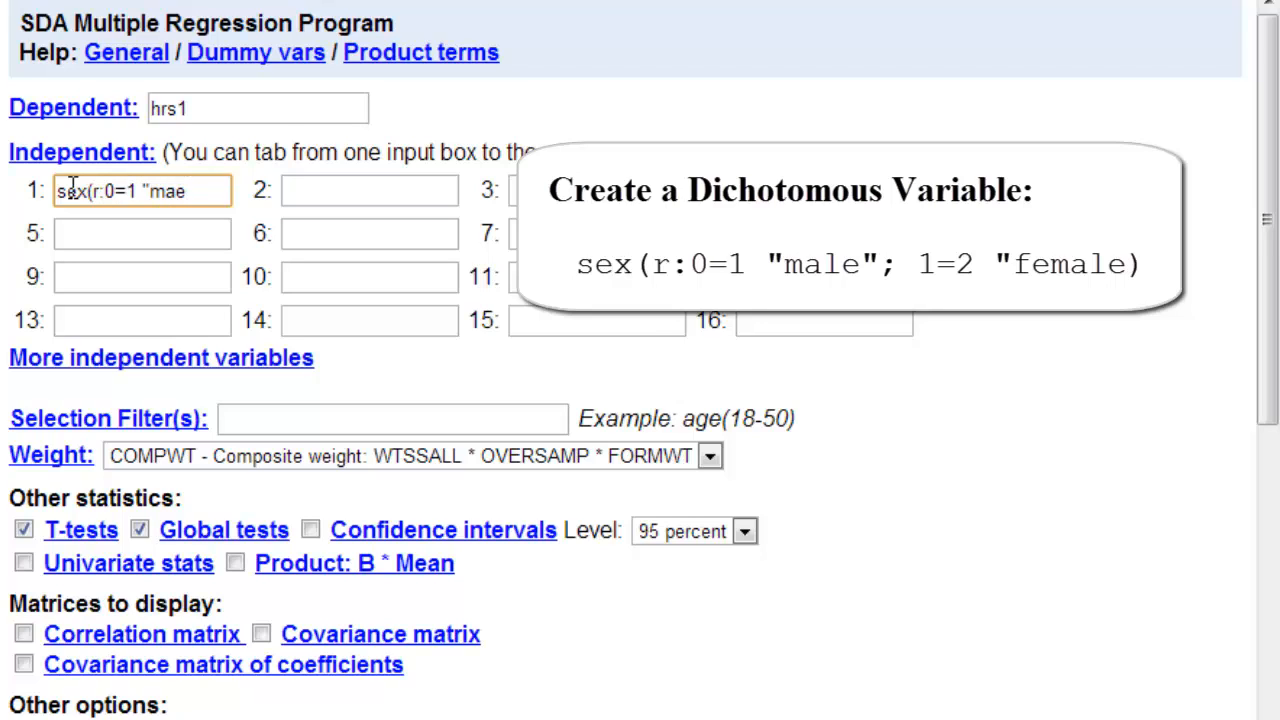
{"action": "key", "text": "BackSpace"}
{"action": "type", "text": "le\""}
{"action": "type", "text": ";"}
{"action": "type", "text": "1=2"}
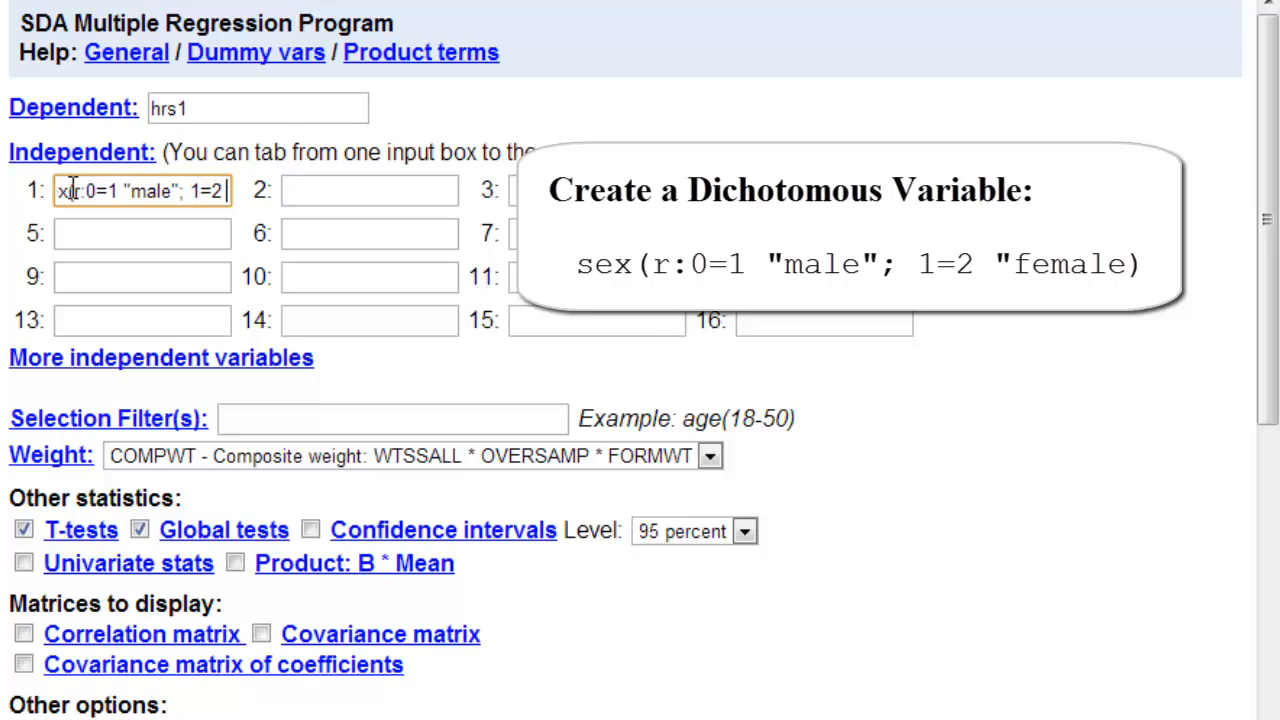
{"action": "type", "text": " \""}
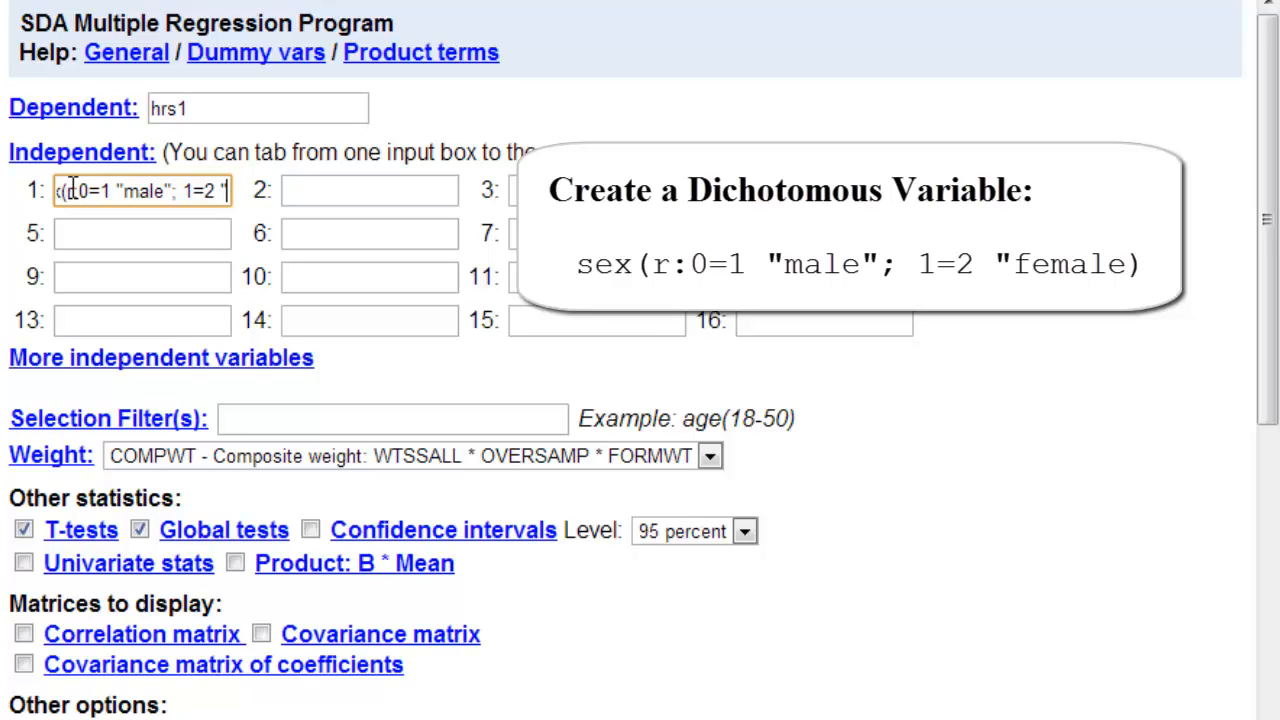
{"action": "type", "text": "female"}
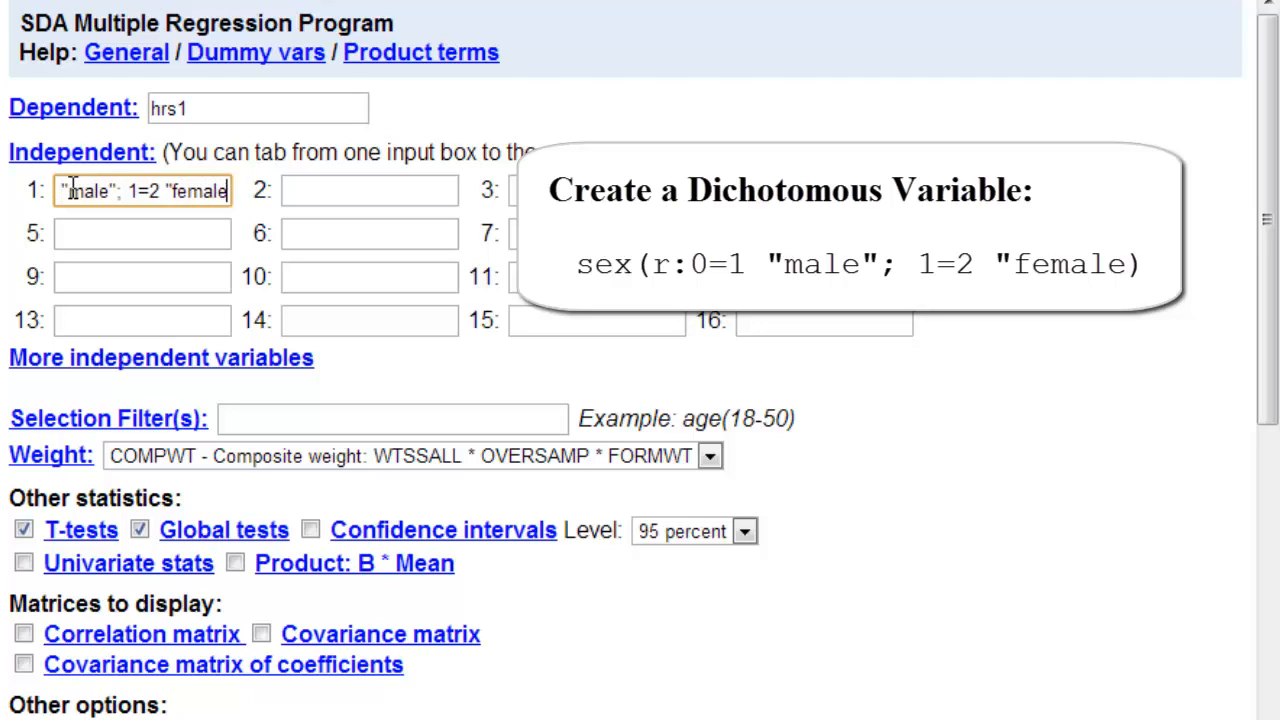
{"action": "type", "text": "\")"}
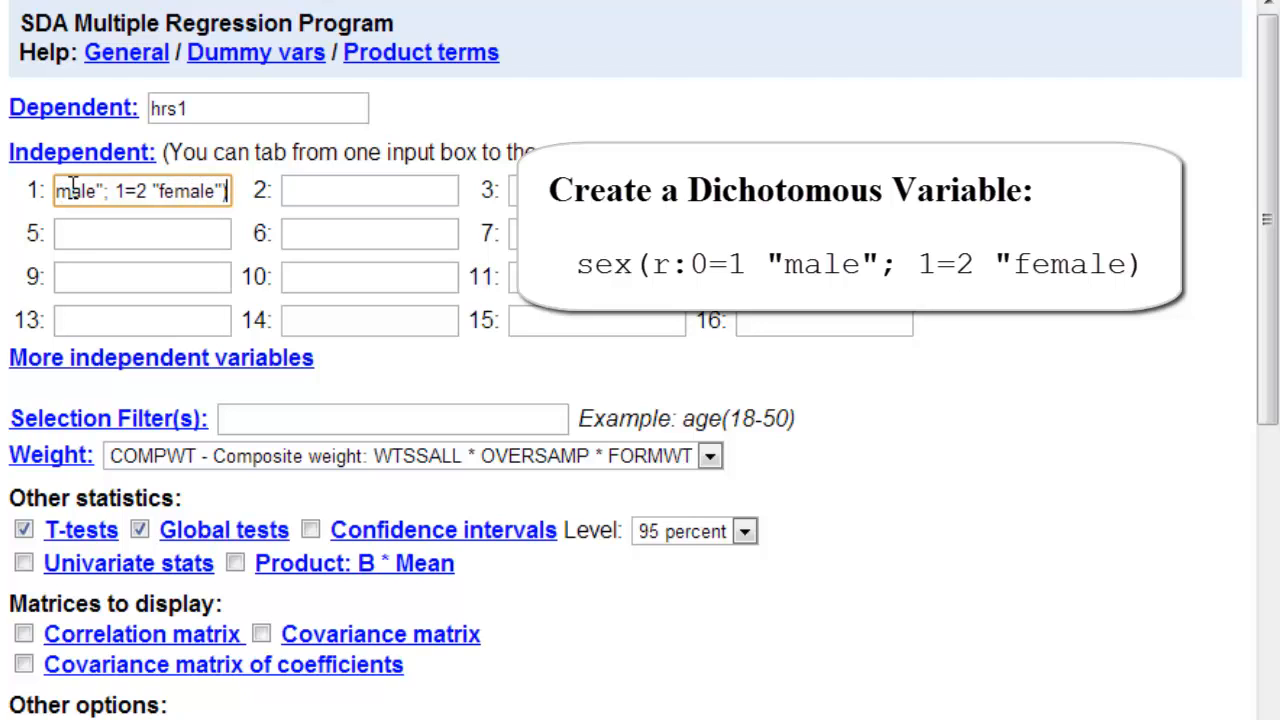
- Set the regression's selection filter to marital(5) year(2012) and the weight to No Weight
{"action": "left_click", "coordinate": [283, 421]}
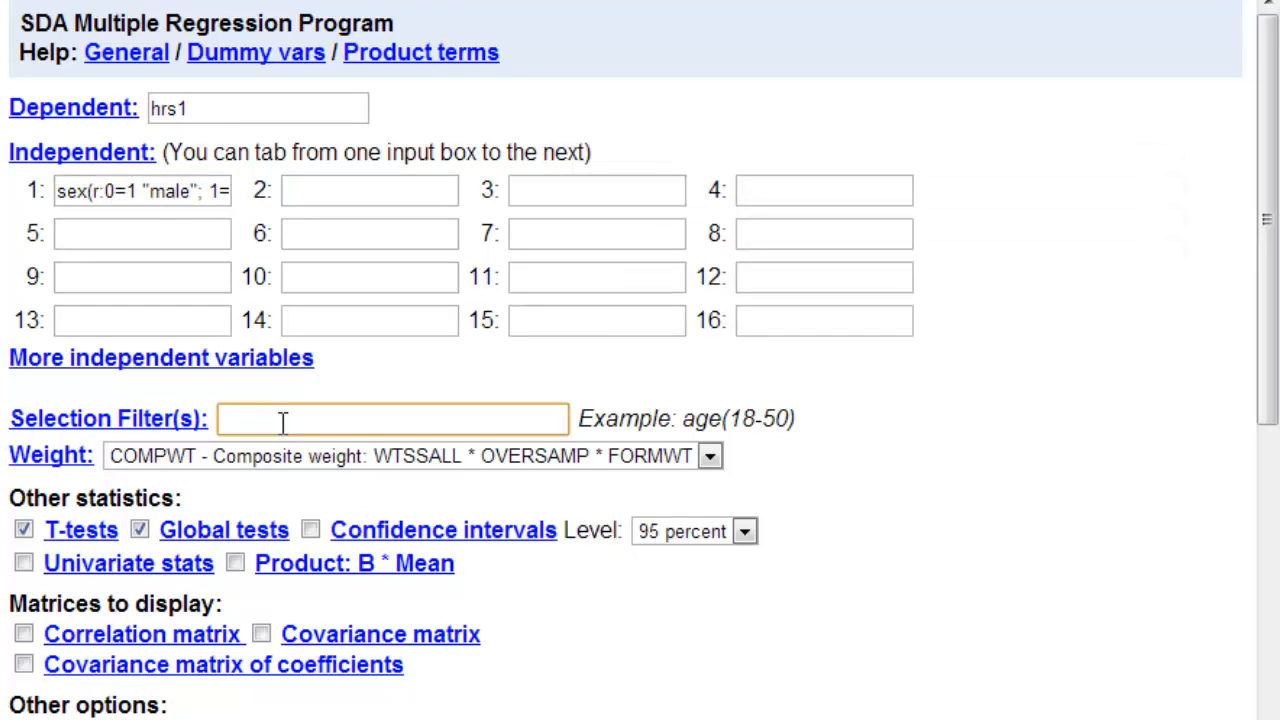
{"action": "type", "text": "ma"}
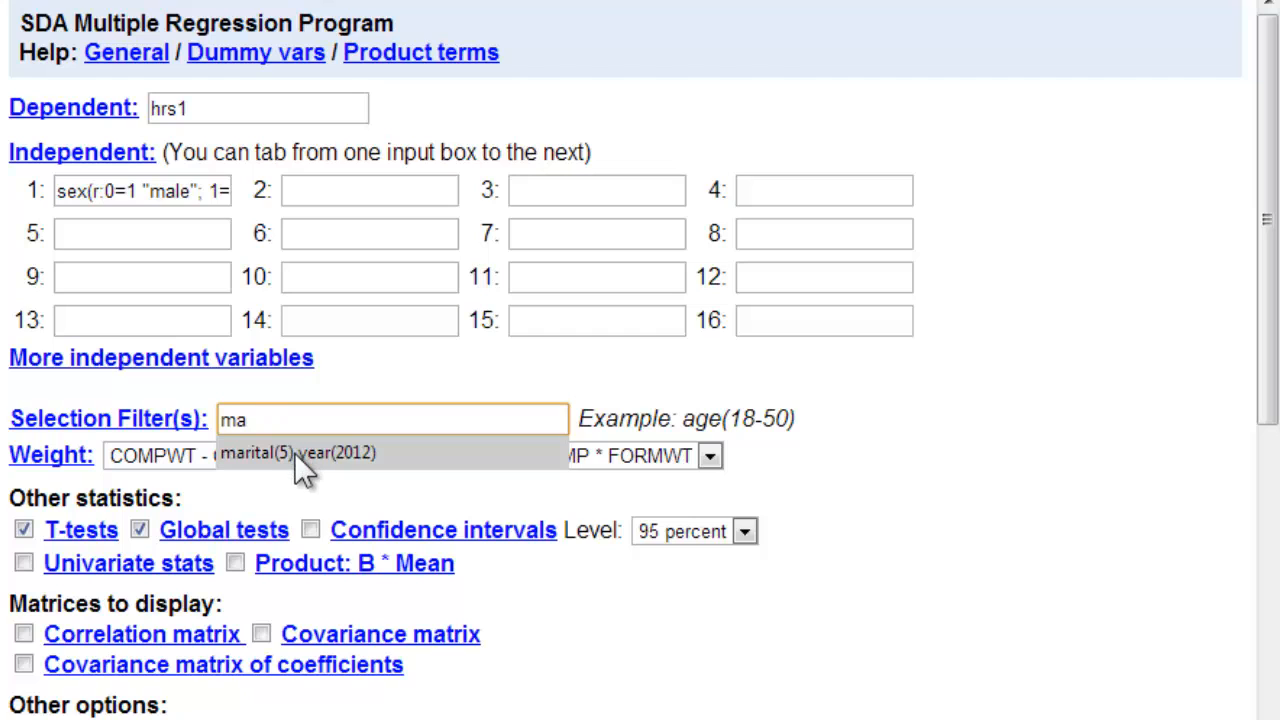
{"action": "left_click", "coordinate": [303, 454]}
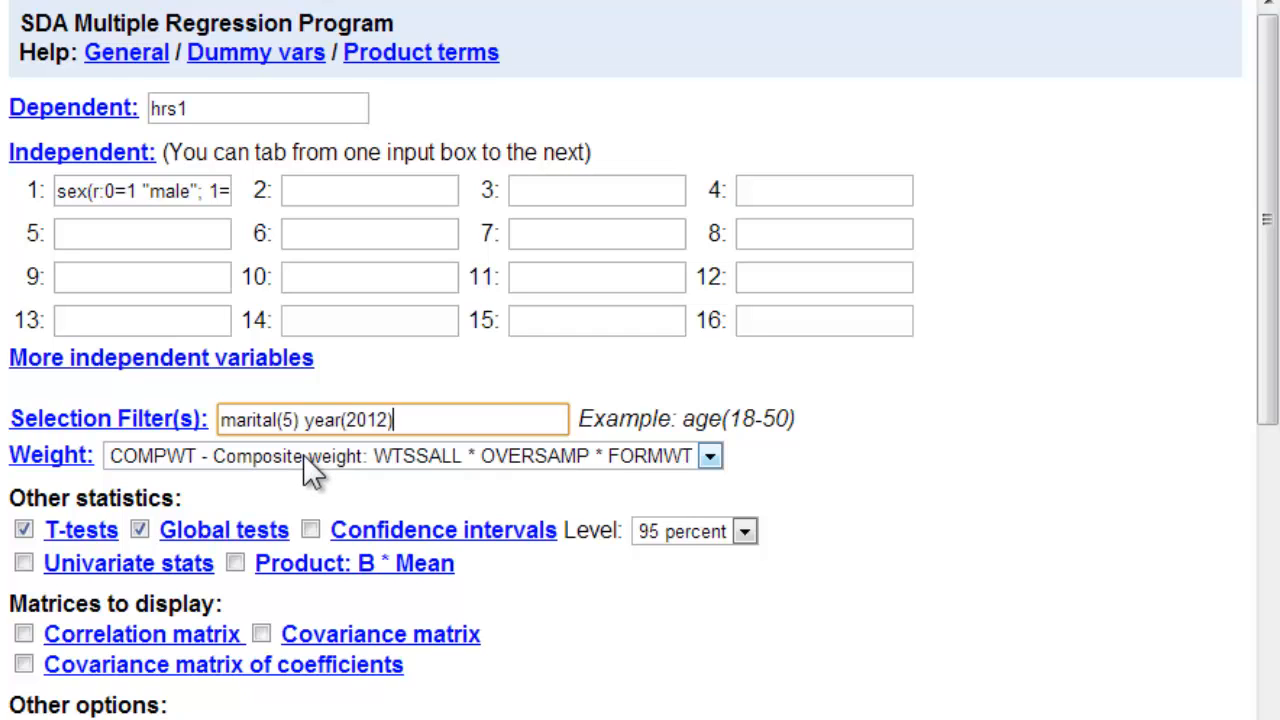
{"action": "left_click", "coordinate": [709, 456]}
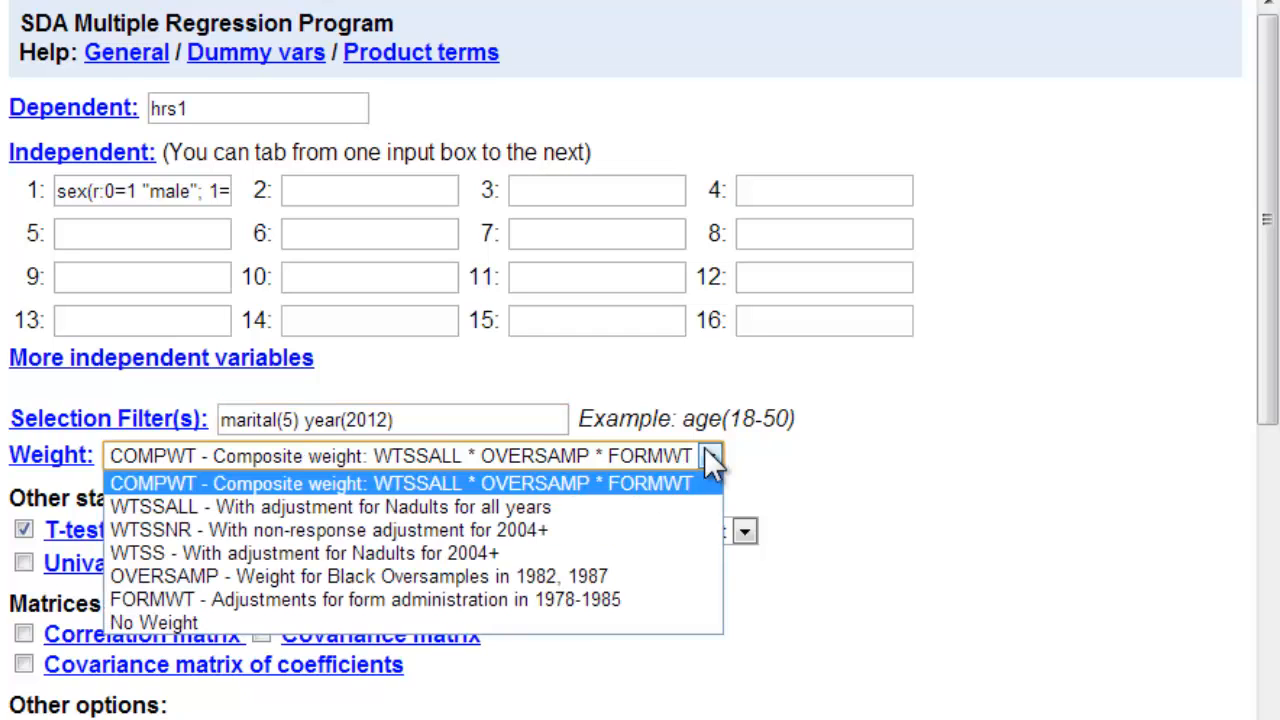
{"action": "left_click", "coordinate": [190, 622]}
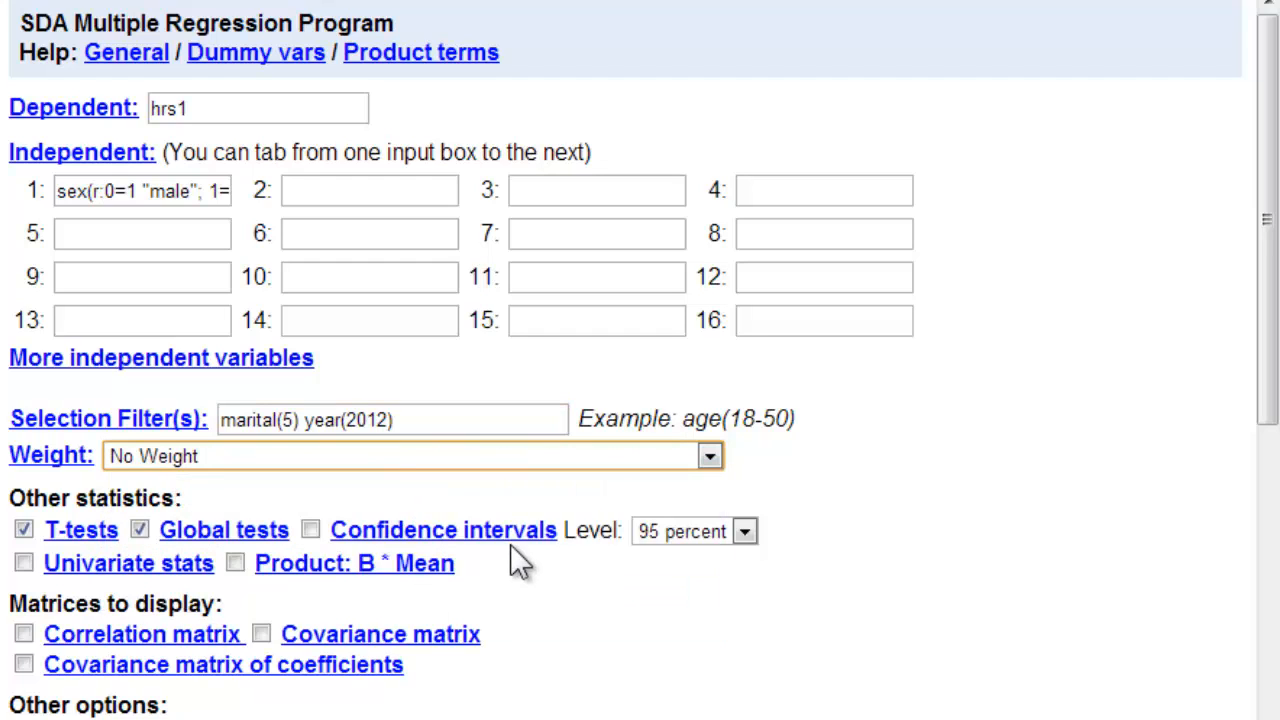
- Turn off global tests and run the regression
{"action": "left_click", "coordinate": [139, 529]}
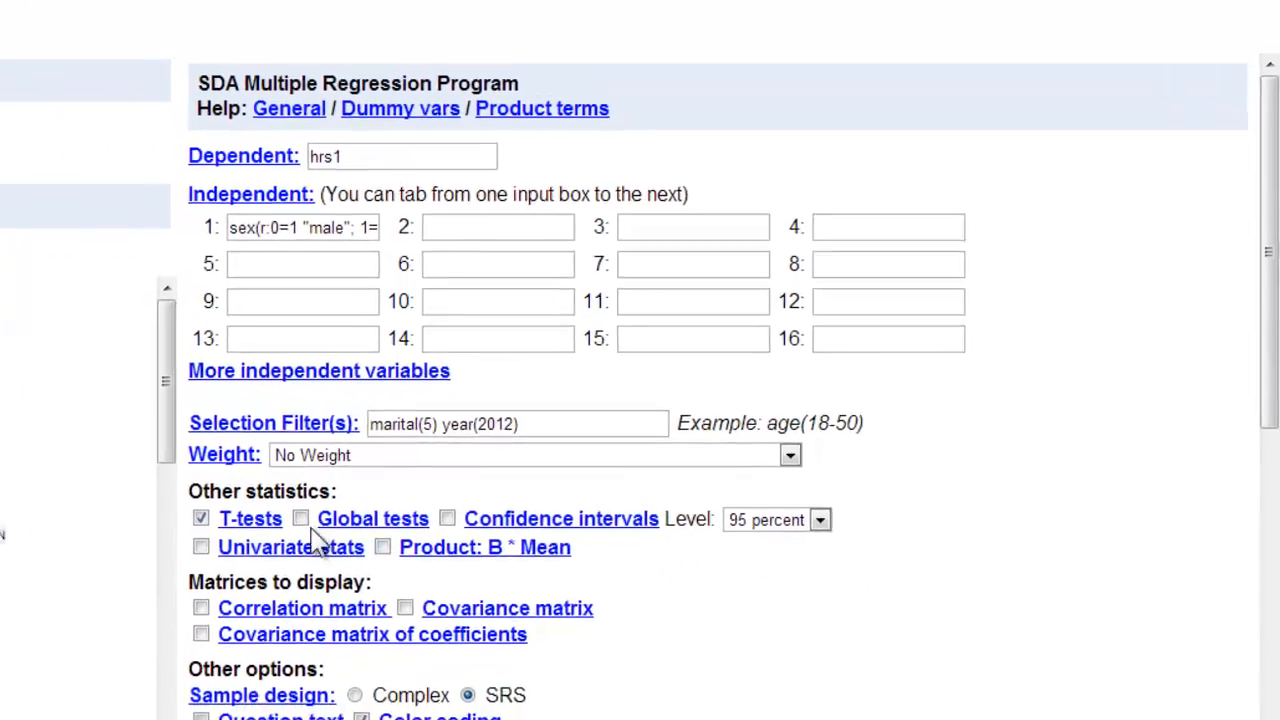
{"action": "scroll", "coordinate": [818, 634], "scroll_direction": "down", "scroll_amount": 1}
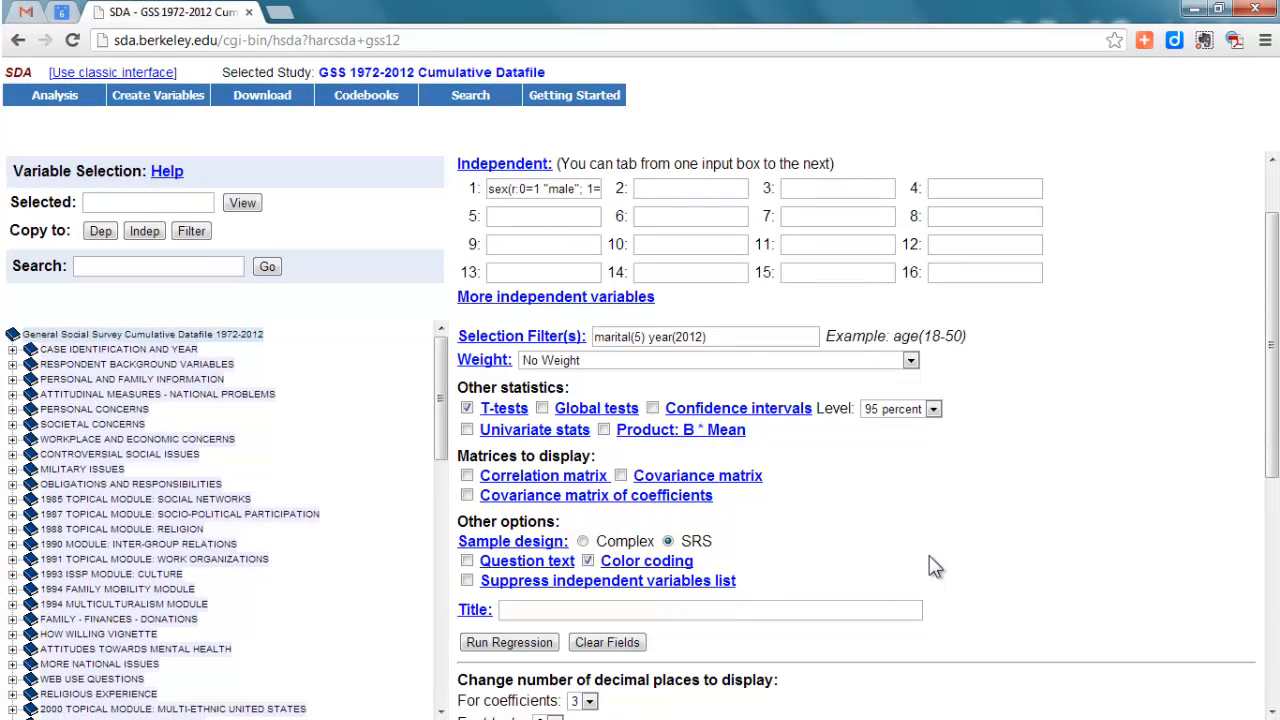
{"action": "left_click", "coordinate": [507, 642]}
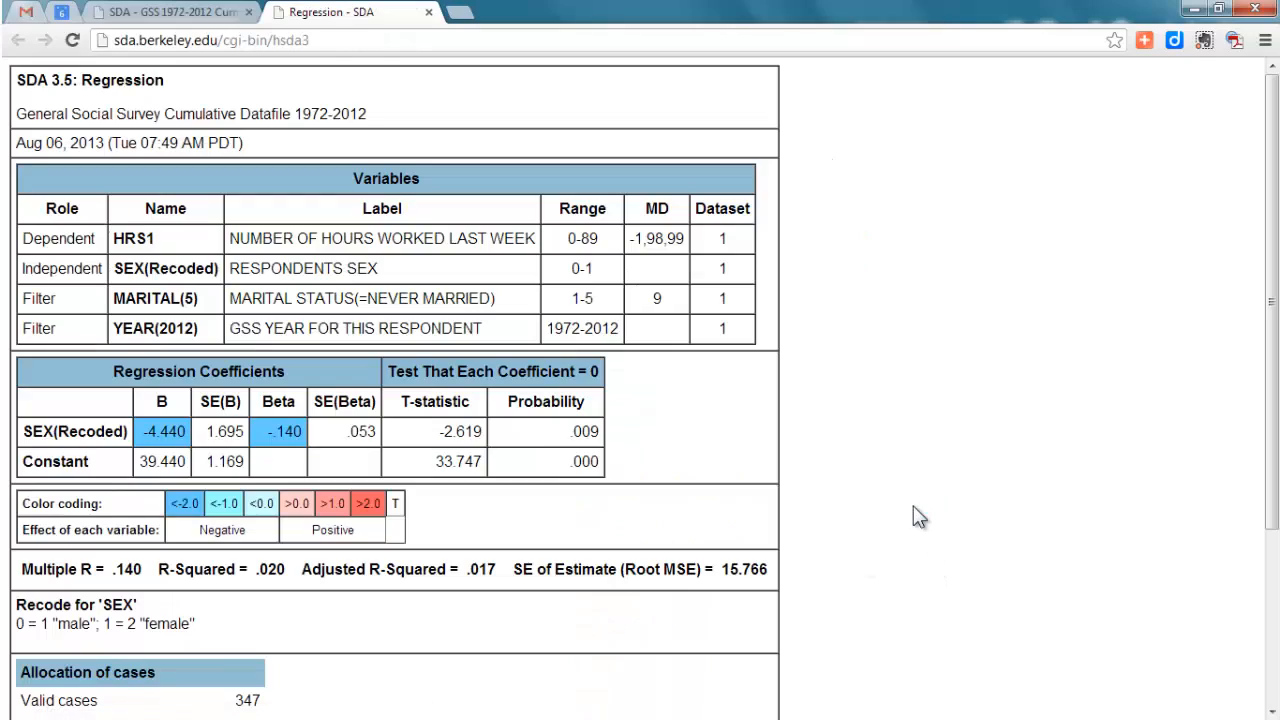